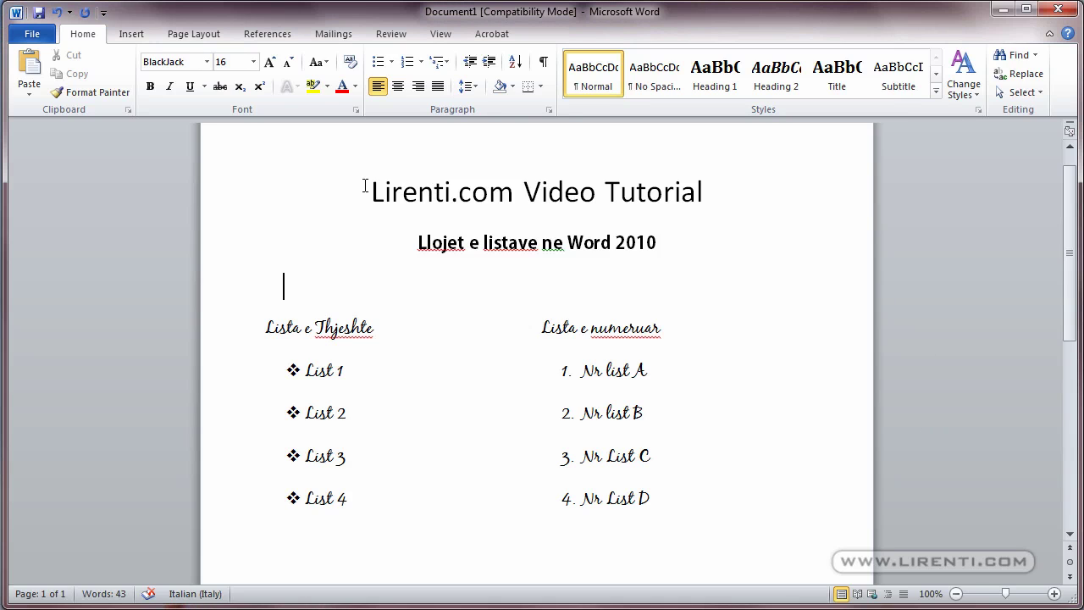
Copy the title and subtitle into a new maximized document, Document3, ending with an empty line
{"action": "left_click_drag", "start_coordinate": [366, 188], "coordinate": [669, 257]}
{"action": "key", "text": "ctrl+c"}
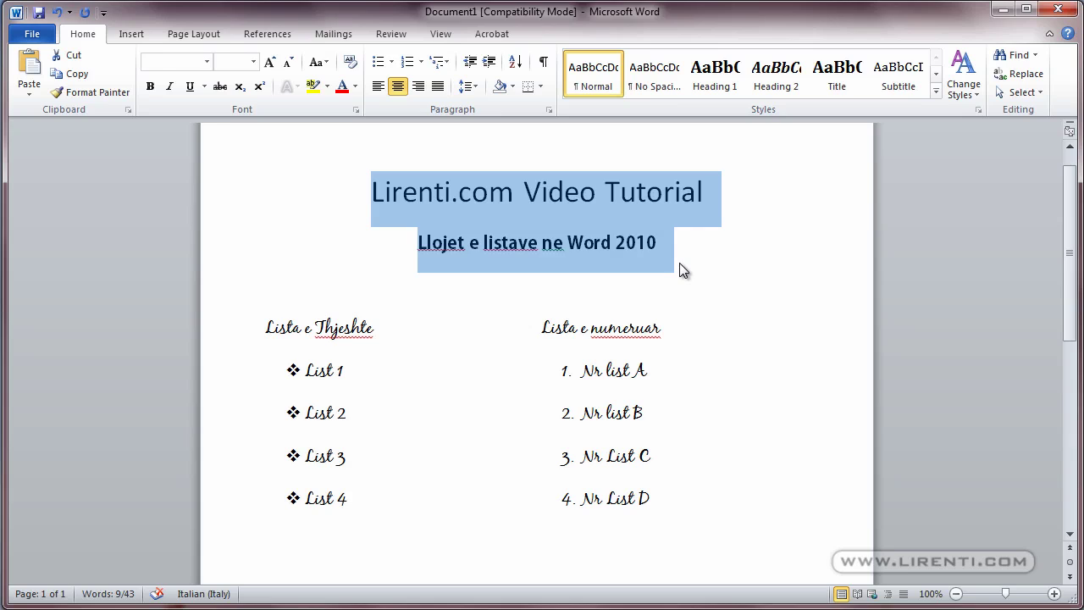
{"action": "key", "text": "ctrl+n"}
{"action": "double_click", "coordinate": [360, 27]}
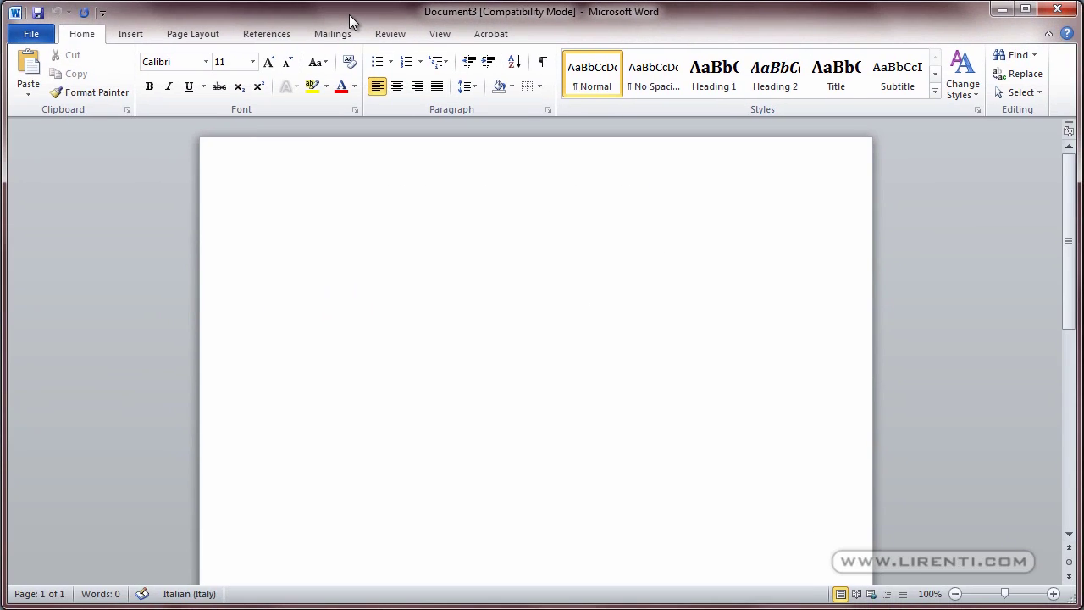
{"action": "key", "text": "ctrl+v"}
{"action": "key", "text": "Return"}
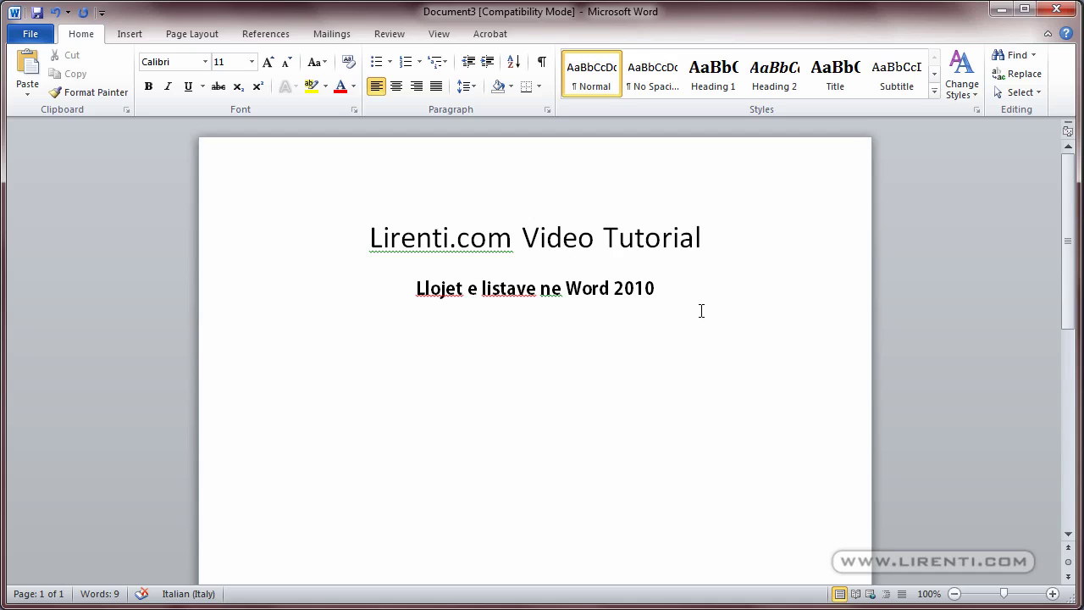
Type 'Elementi 1', 'Elementi2' and 'Elementi 3' on three separate lines below the subtitle
{"action": "type", "text": "Elemen"}
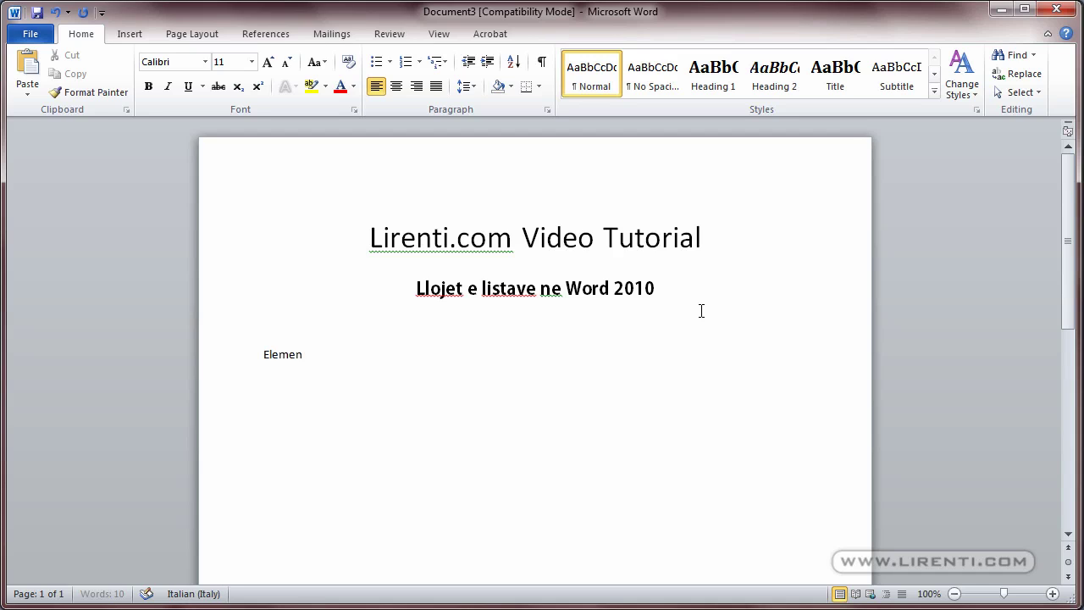
{"action": "type", "text": "ti 1"}
{"action": "key", "text": "Return"}
{"action": "key", "text": "BackSpace"}
{"action": "key", "text": "Return"}
{"action": "type", "text": "Elem"}
{"action": "type", "text": "enti2"}
{"action": "key", "text": "Return"}
{"action": "type", "text": "E"}
{"action": "type", "text": "lementi 3"}
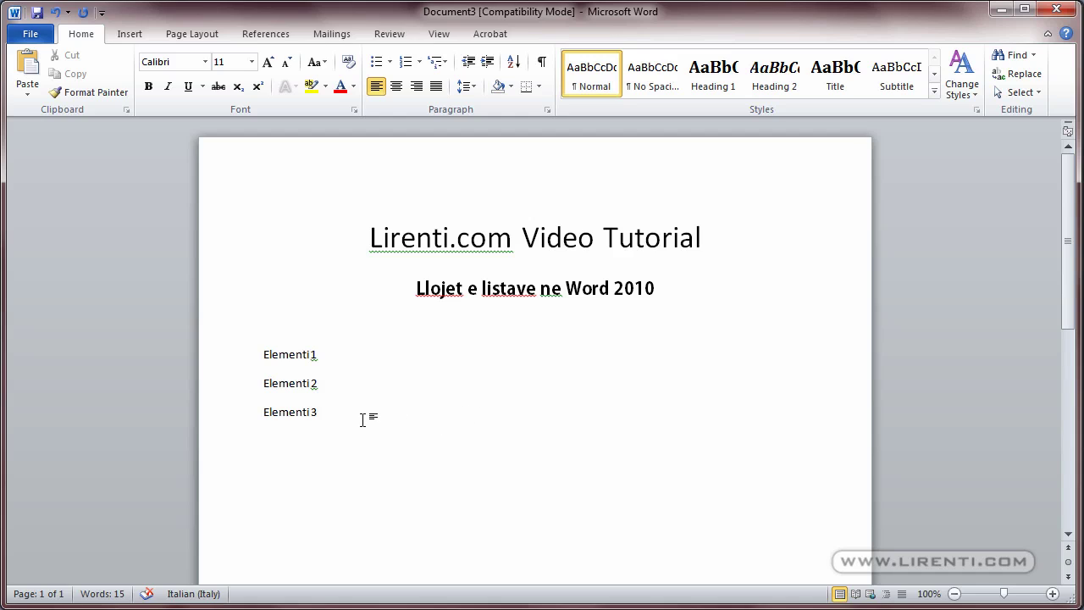
Format the three Elementi lines as a list with filled-circle bullets from the Bullet Library
{"action": "left_click_drag", "start_coordinate": [352, 409], "coordinate": [254, 350]}
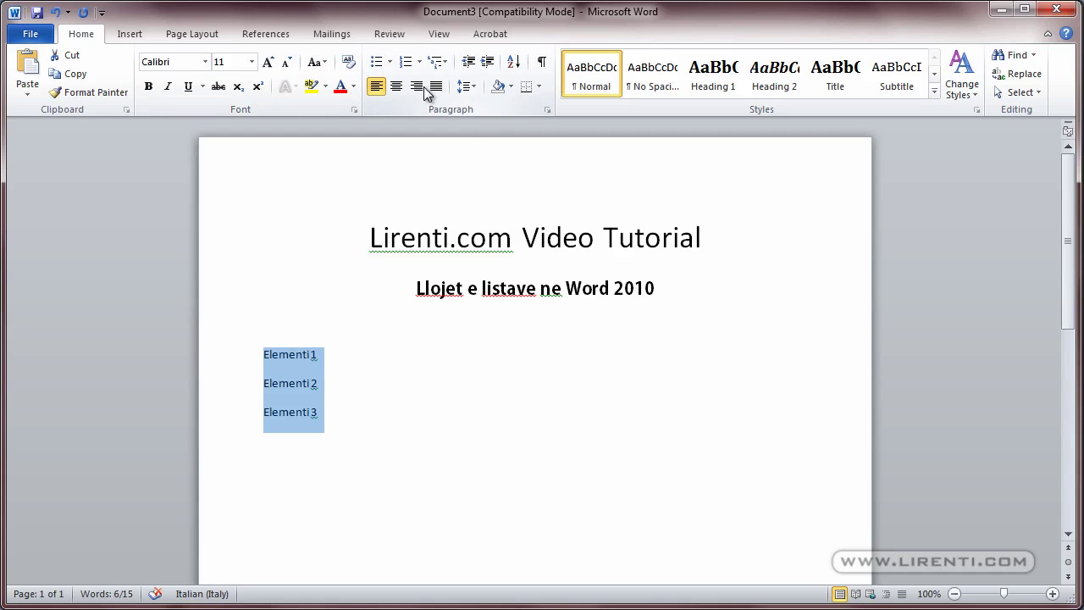
{"action": "left_click", "coordinate": [388, 62]}
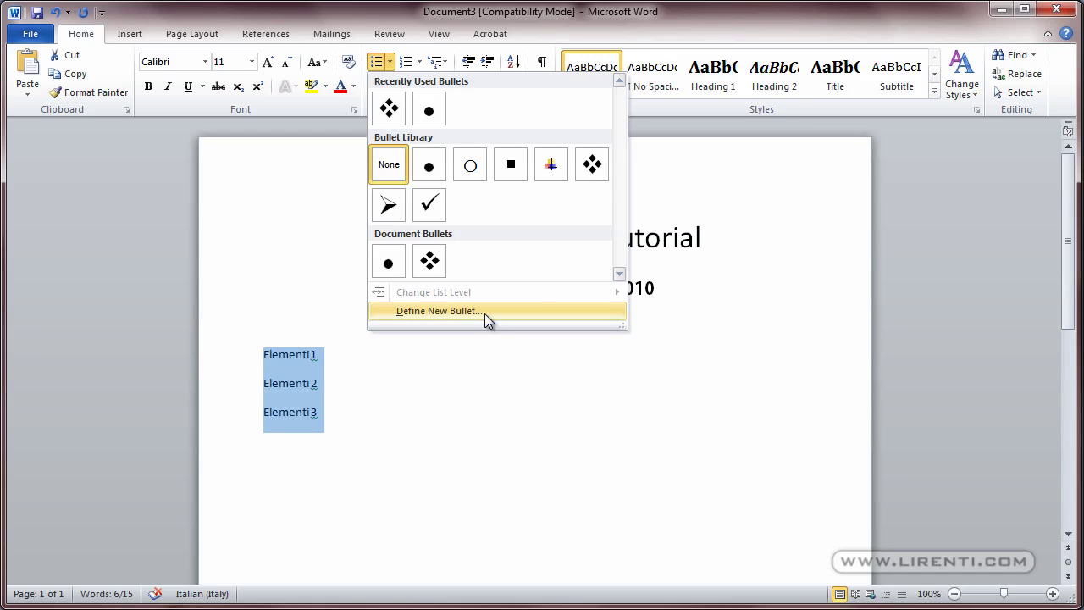
{"action": "left_click", "coordinate": [434, 170]}
{"action": "left_click", "coordinate": [429, 416]}
Add 'Element 4' and 'Ele 5' as new bullet items and end the bulleted list
{"action": "key", "text": "Return"}
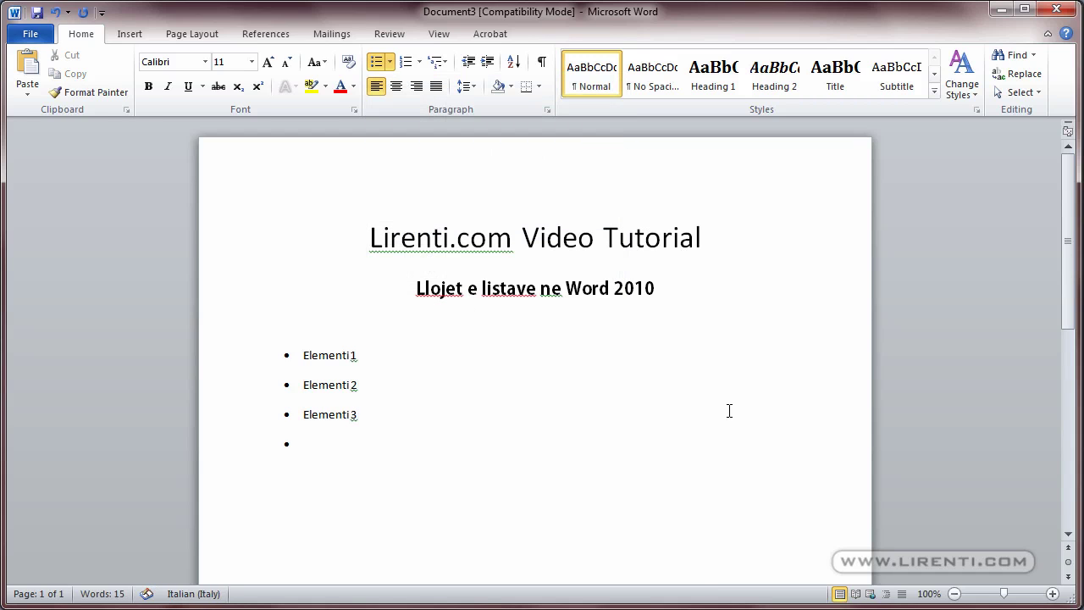
{"action": "key", "text": "BackSpace"}
{"action": "key", "text": "BackSpace"}
{"action": "key", "text": "Return"}
{"action": "type", "text": "Element 4"}
{"action": "key", "text": "Return"}
{"action": "type", "text": "Ele"}
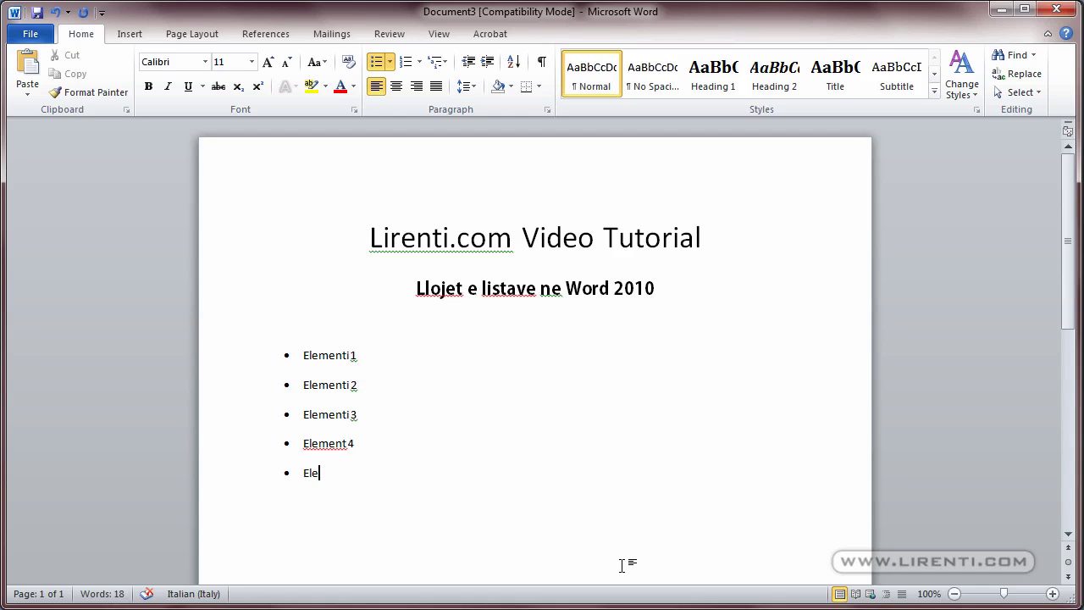
{"action": "type", "text": " 5"}
{"action": "key", "text": "Return"}
{"action": "key", "text": "Return"}
{"action": "type", "text": "d"}
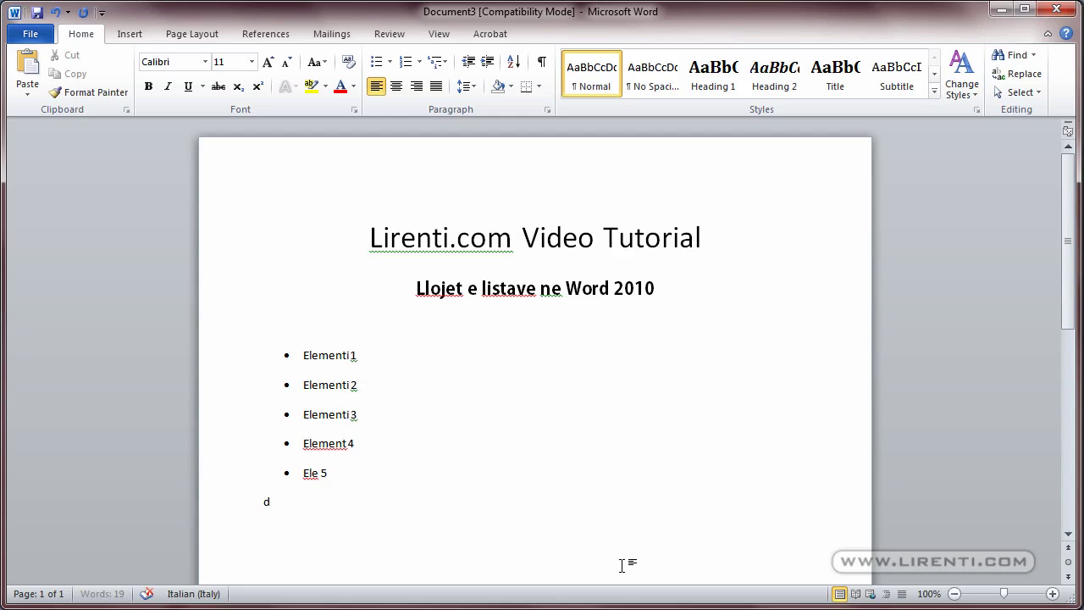
{"action": "type", "text": "dd"}
{"action": "key", "text": "Return"}
Type the plain line 'Listen e numeruar!' below the list and start a new line
{"action": "key", "text": "BackSpace"}
{"action": "key", "text": "BackSpace"}
{"action": "key", "text": "BackSpace"}
{"action": "key", "text": "BackSpace"}
{"action": "type", "text": "List"}
{"action": "type", "text": "en menur"}
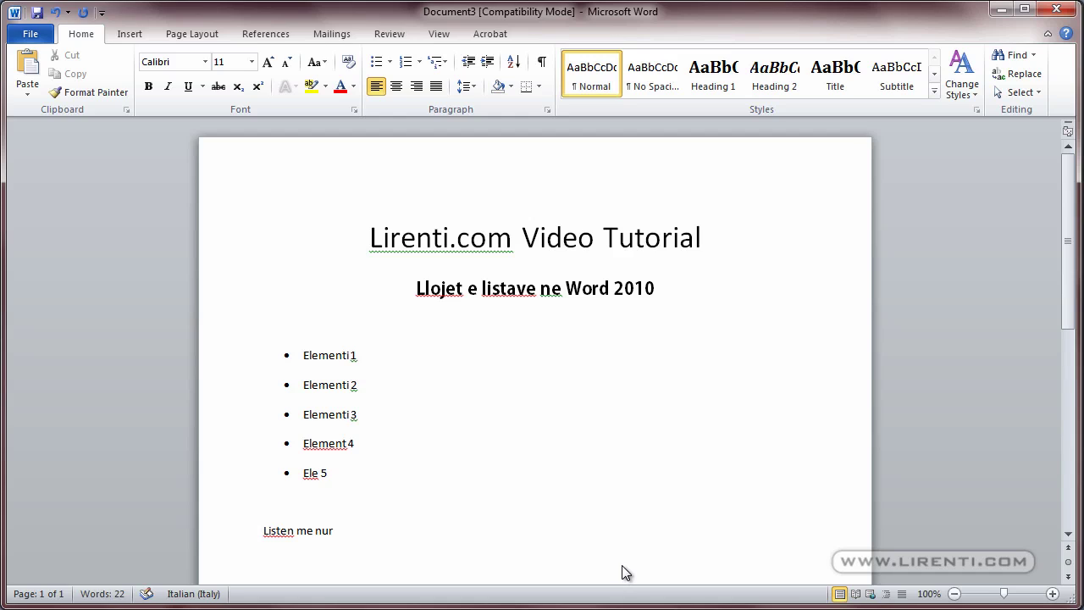
{"action": "key", "text": "BackSpace"}
{"action": "key", "text": "BackSpace"}
{"action": "key", "text": "BackSpace"}
{"action": "key", "text": "BackSpace"}
{"action": "type", "text": "e m"}
{"action": "key", "text": "BackSpace"}
{"action": "key", "text": "BackSpace"}
{"action": "type", "text": "numeruar!"}
{"action": "key", "text": "Return"}
Type 'Element A' and 'Element B' on two lines, then select both lines
{"action": "scroll", "coordinate": [506, 343], "scroll_direction": "down", "scroll_amount": 1}
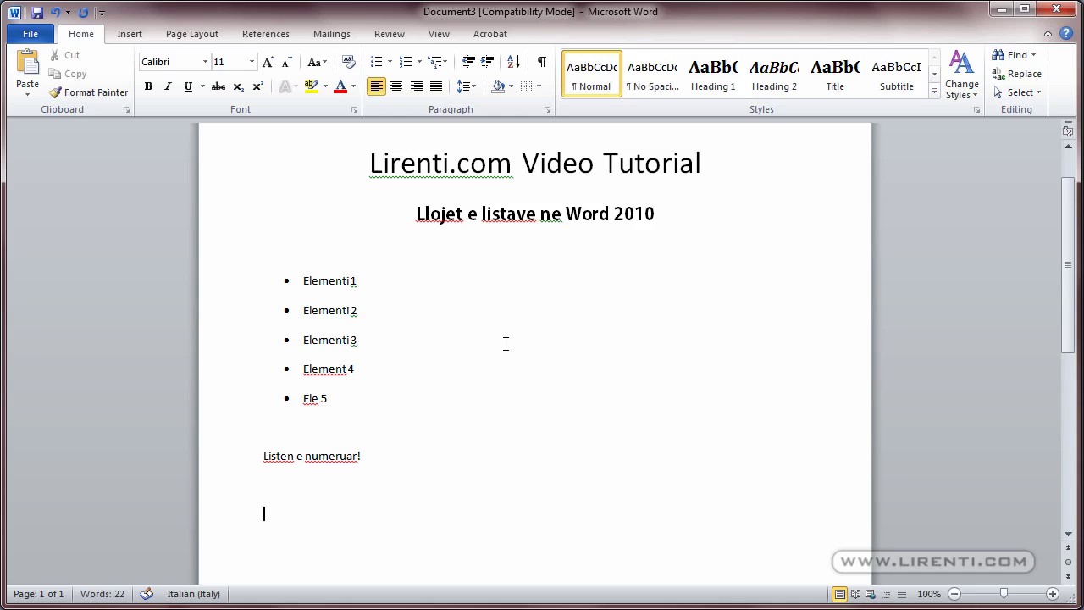
{"action": "type", "text": "Eleme"}
{"action": "type", "text": "nt A"}
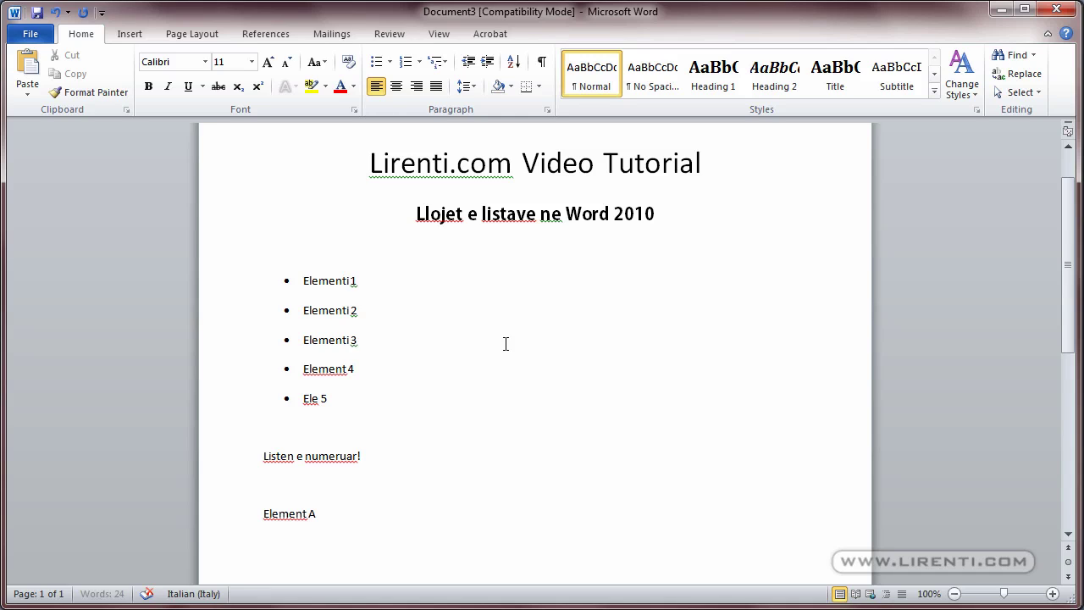
{"action": "key", "text": "Return"}
{"action": "type", "text": "Element B"}
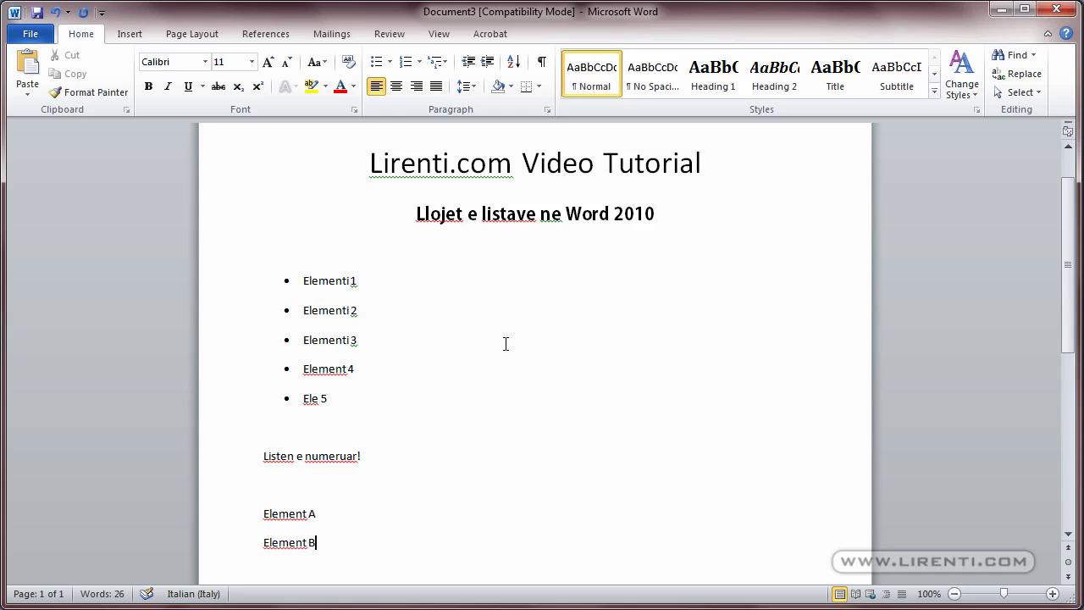
{"action": "key", "text": "shift+Up"}
{"action": "key", "text": "shift+Up"}
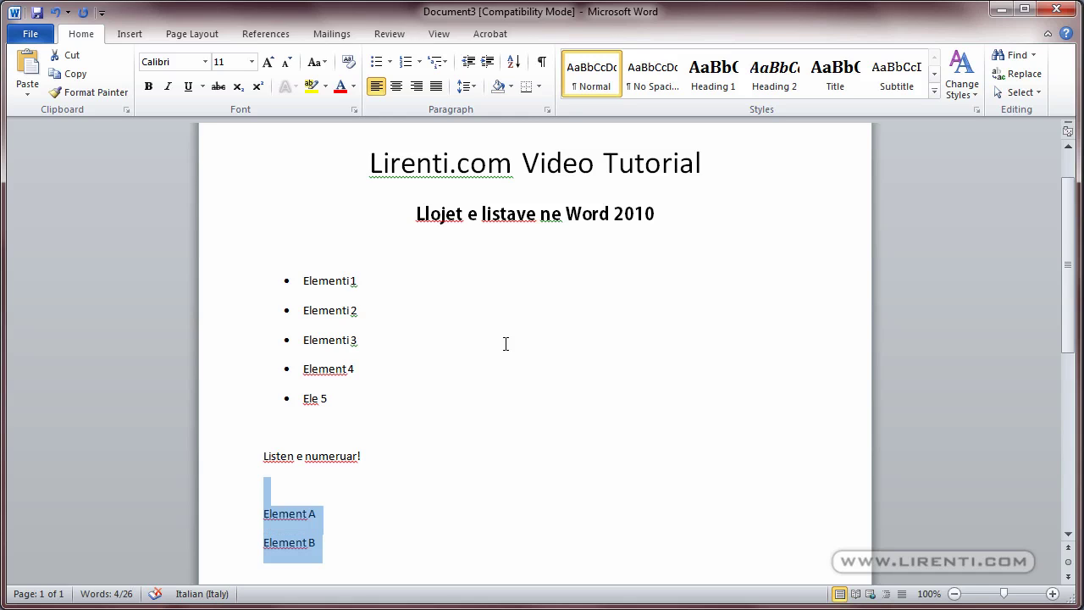
{"action": "key", "text": "shift+Down"}
{"action": "key", "text": "shift+Left"}
{"action": "key", "text": "shift+Left"}
{"action": "key", "text": "shift+Left"}
{"action": "key", "text": "shift+Left"}
{"action": "key", "text": "shift+Left"}
{"action": "key", "text": "shift+Left"}
Number Element A and Element B with the 1) 2) 3) numbering format
{"action": "left_click", "coordinate": [419, 63]}
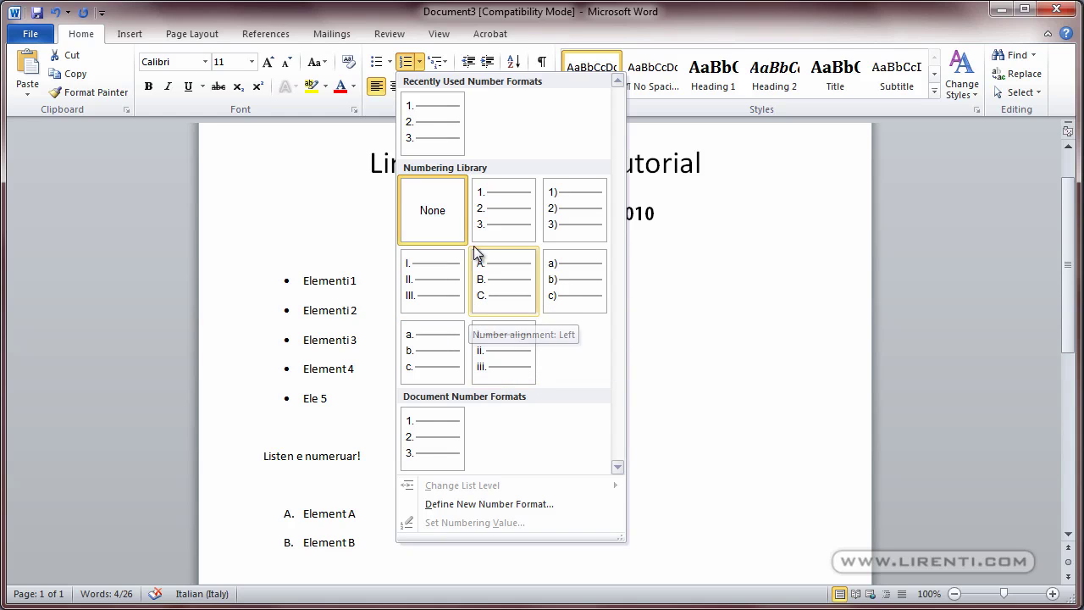
{"action": "left_click", "coordinate": [577, 217]}
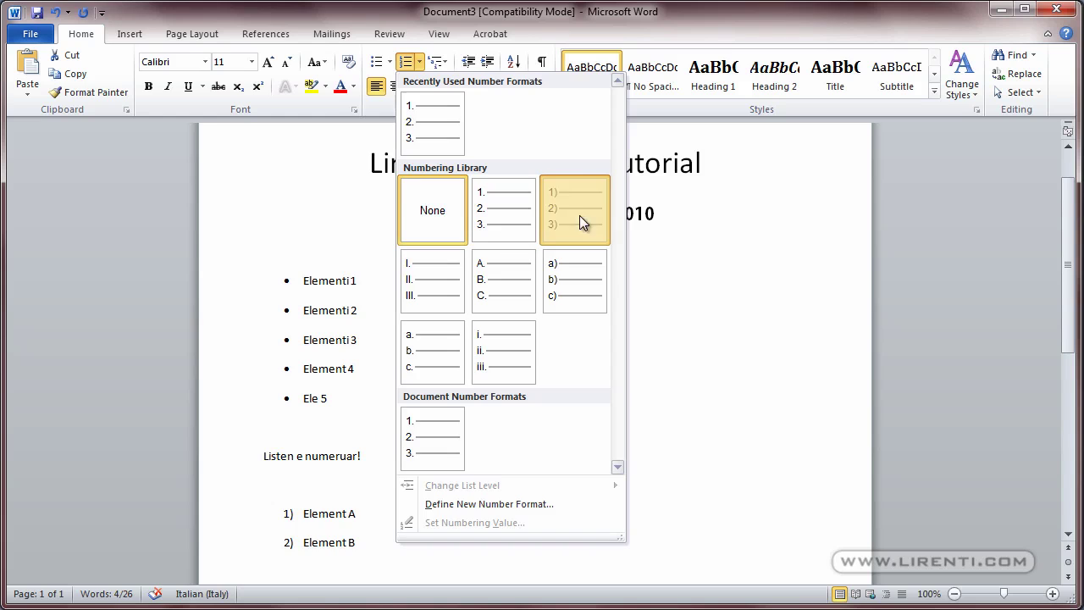
{"action": "scroll", "coordinate": [434, 479], "scroll_direction": "down", "scroll_amount": 1}
{"action": "left_click", "coordinate": [407, 462]}
Add 'Element C' as numbered item 3) and end the numbered list after it
{"action": "key", "text": "Return"}
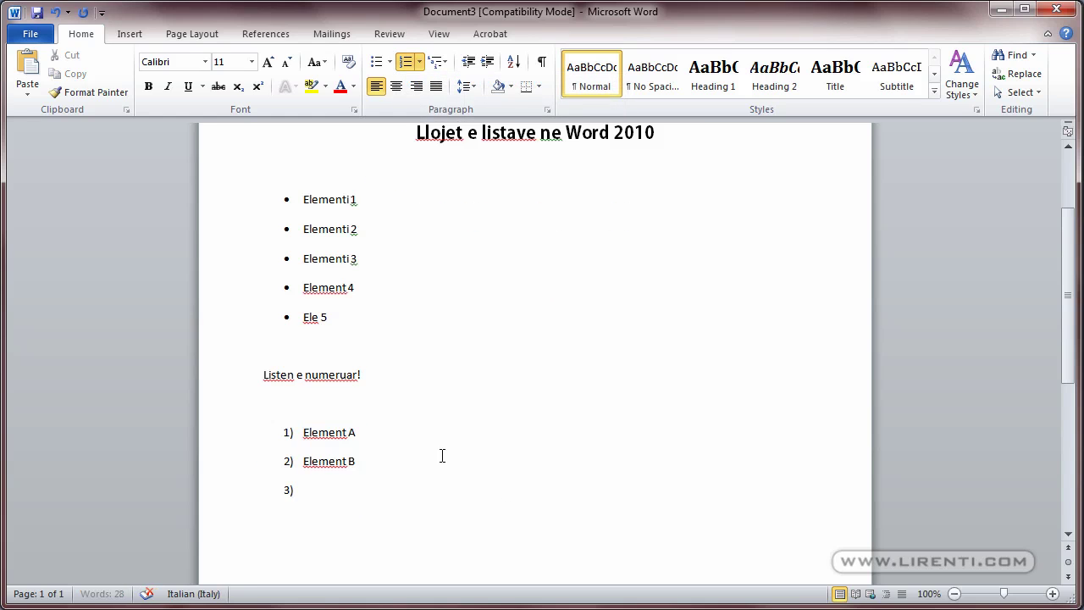
{"action": "type", "text": "El"}
{"action": "type", "text": "em"}
{"action": "type", "text": "ent C"}
{"action": "key", "text": "Return"}
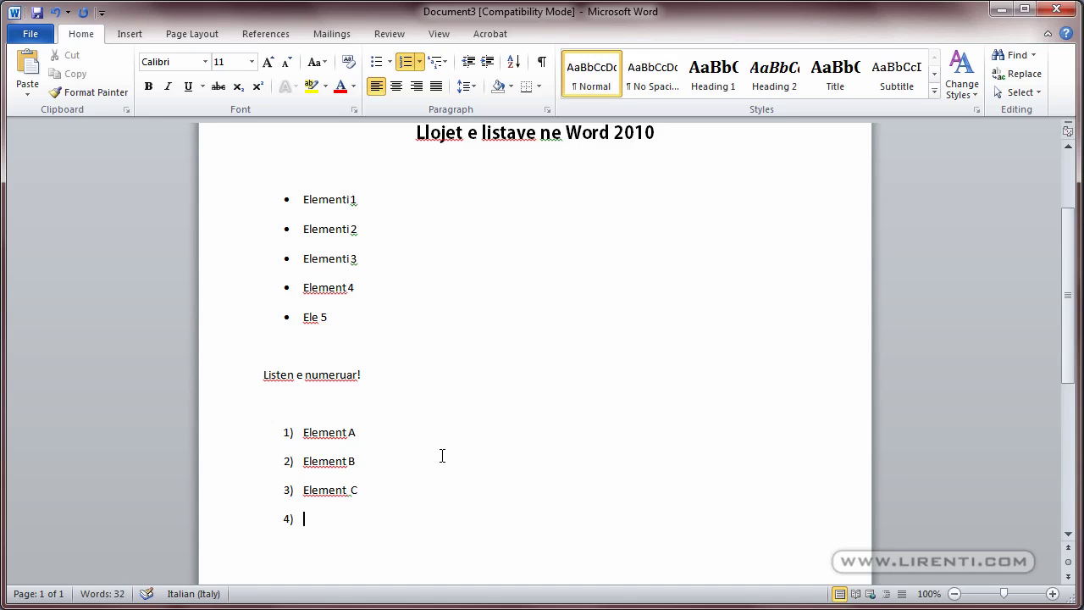
{"action": "key", "text": "Return"}
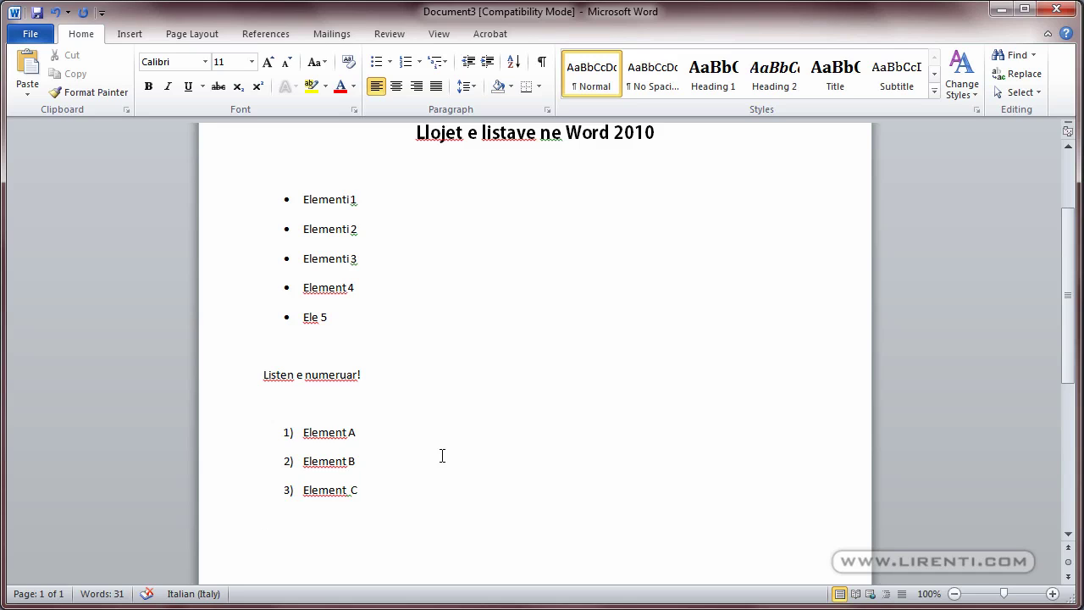
{"action": "left_click", "coordinate": [452, 384]}
{"action": "scroll", "coordinate": [457, 384], "scroll_direction": "up", "scroll_amount": 3}
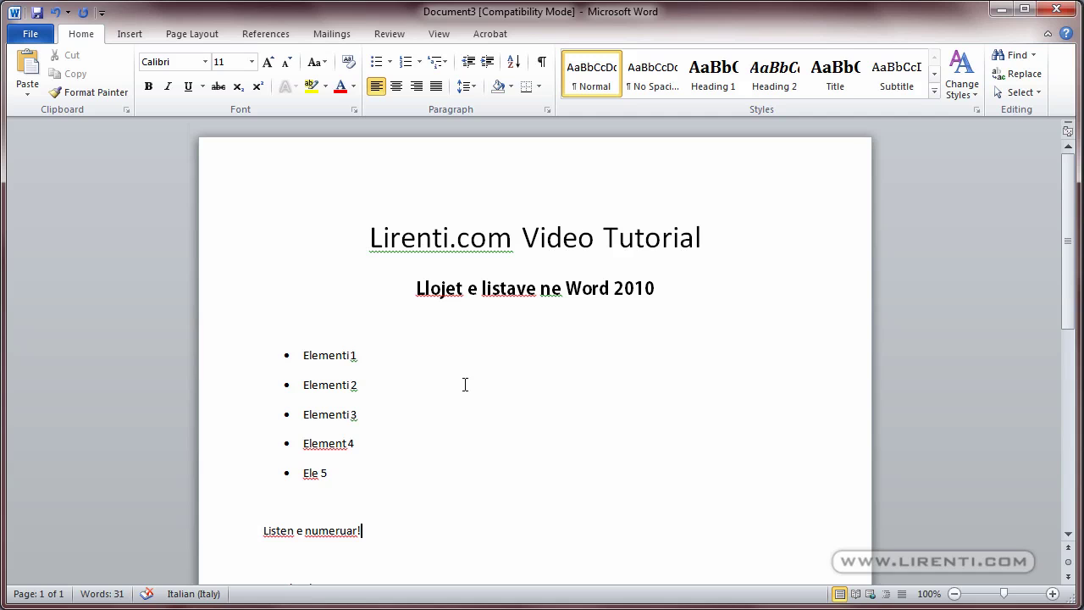